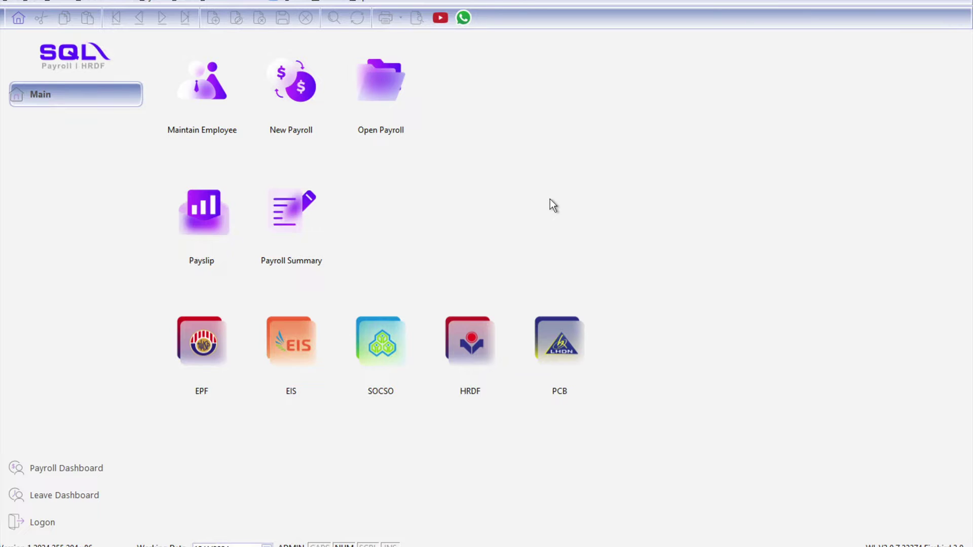
# Step: Open the Leave Type list and review the AL, MC and UL leave types, ending on AL
pyautogui.click(184, 2)
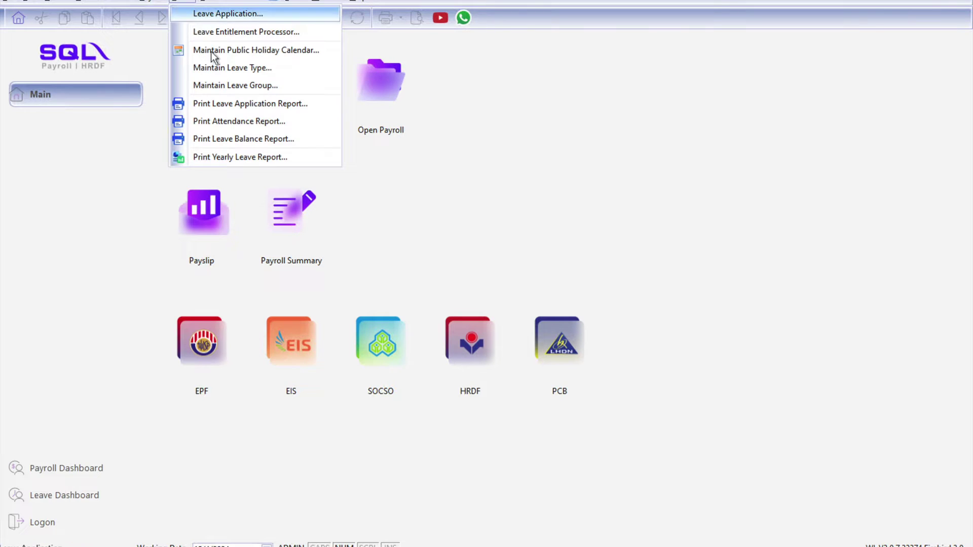
pyautogui.click(216, 70)
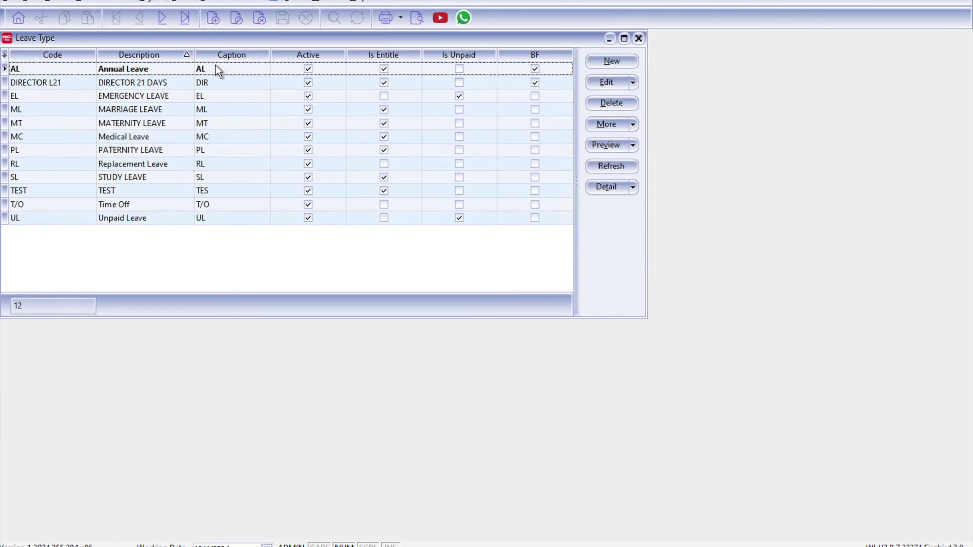
pyautogui.click(158, 71)
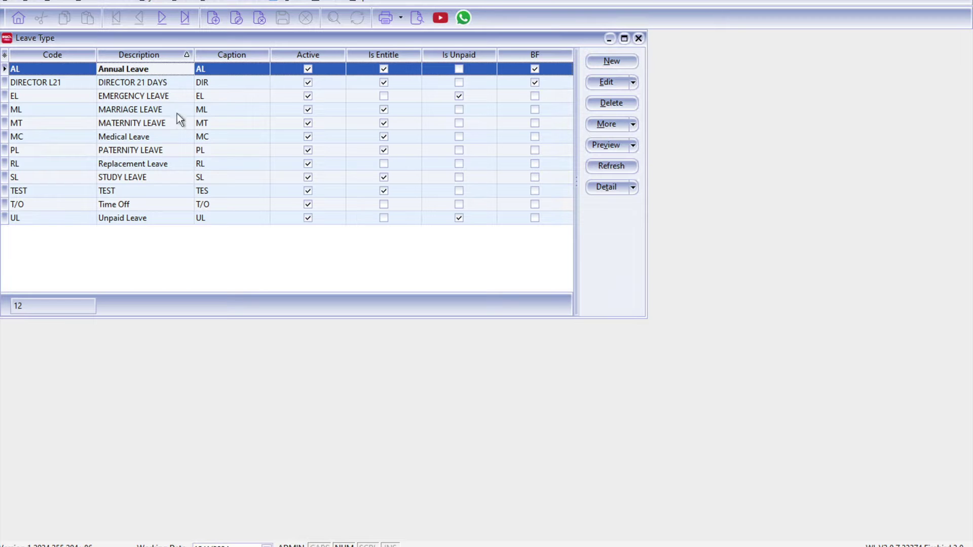
pyautogui.click(161, 136)
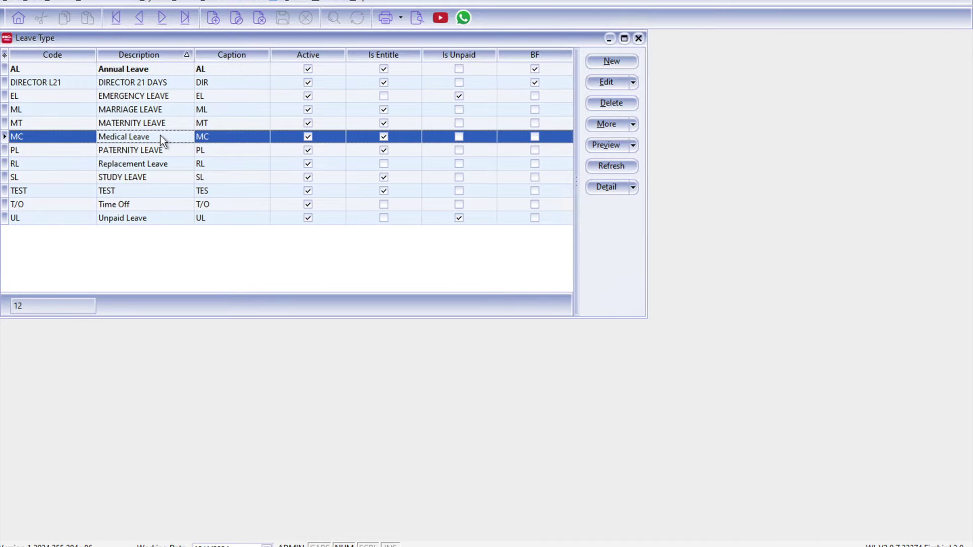
pyautogui.click(160, 218)
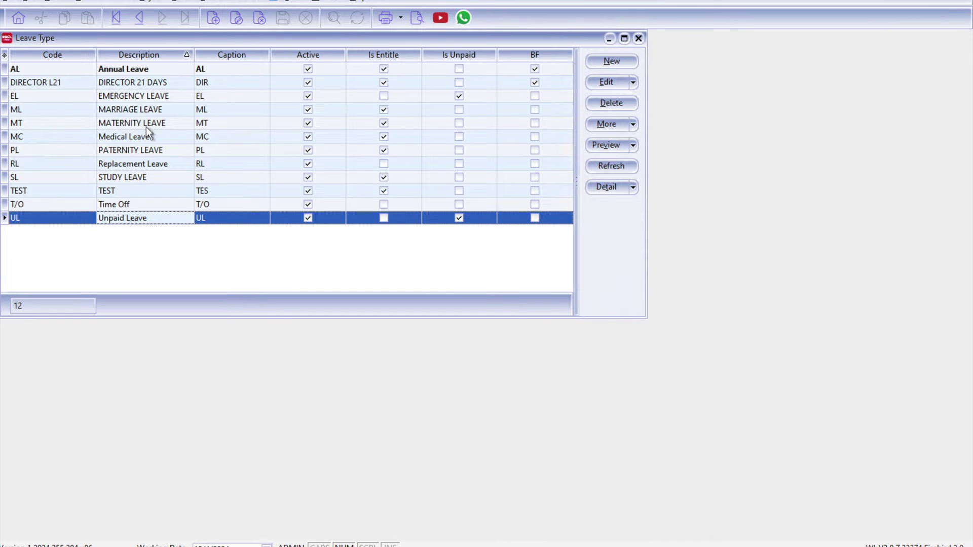
pyautogui.click(130, 74)
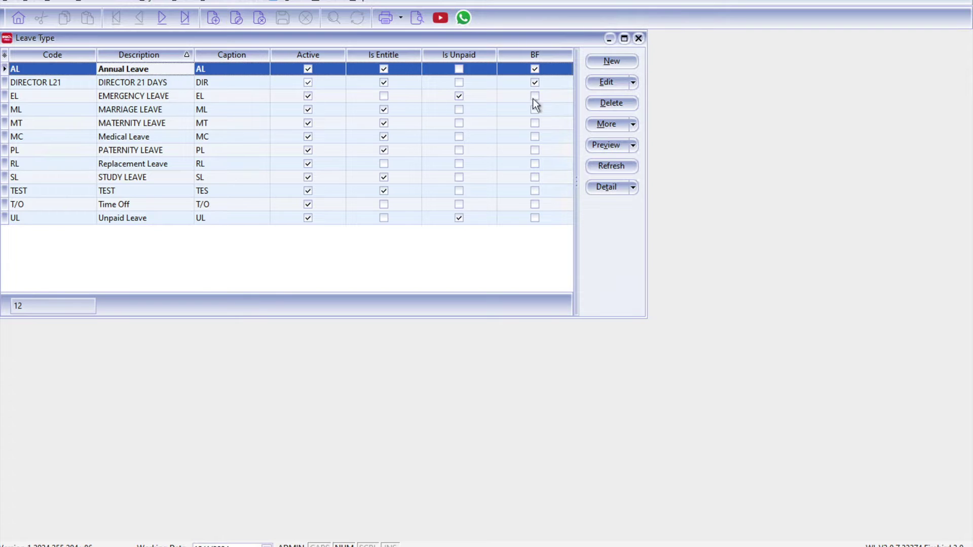
# Step: Resave Annual Leave without choosing a colour, then close the Leave Type list
pyautogui.click(595, 86)
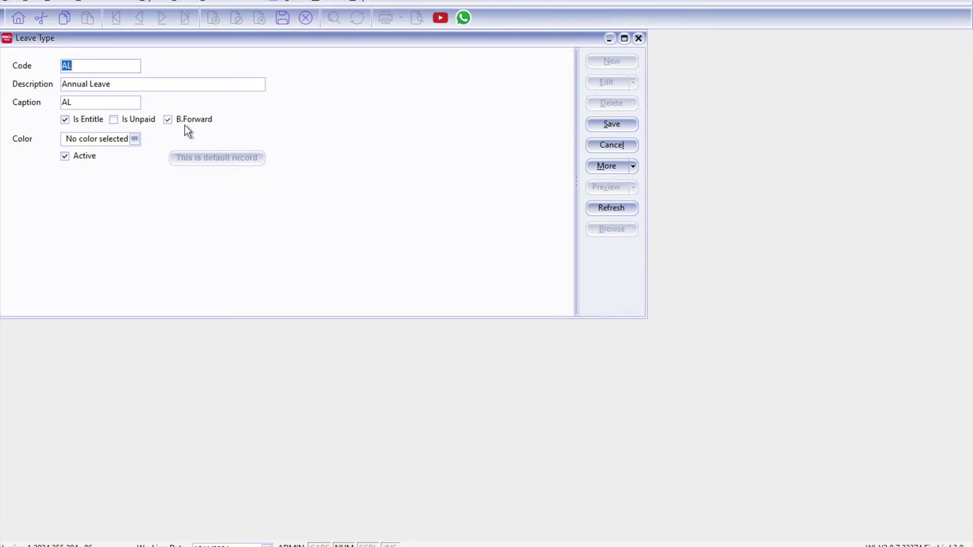
pyautogui.click(135, 139)
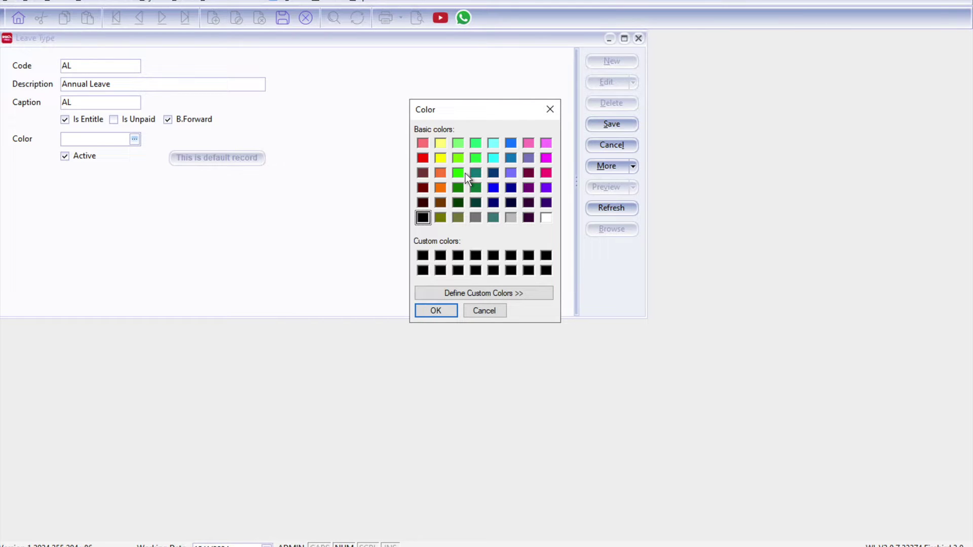
pyautogui.click(549, 109)
pyautogui.click(610, 125)
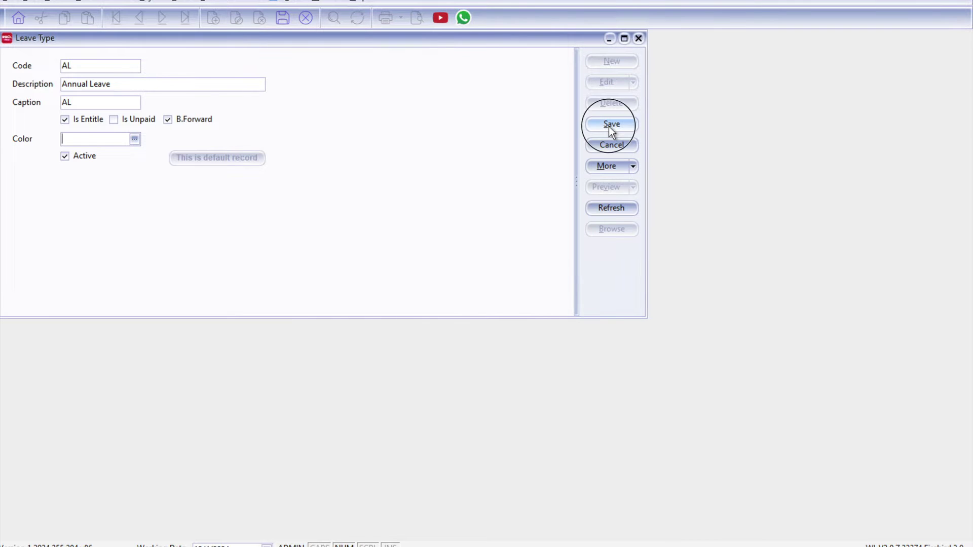
pyautogui.click(639, 39)
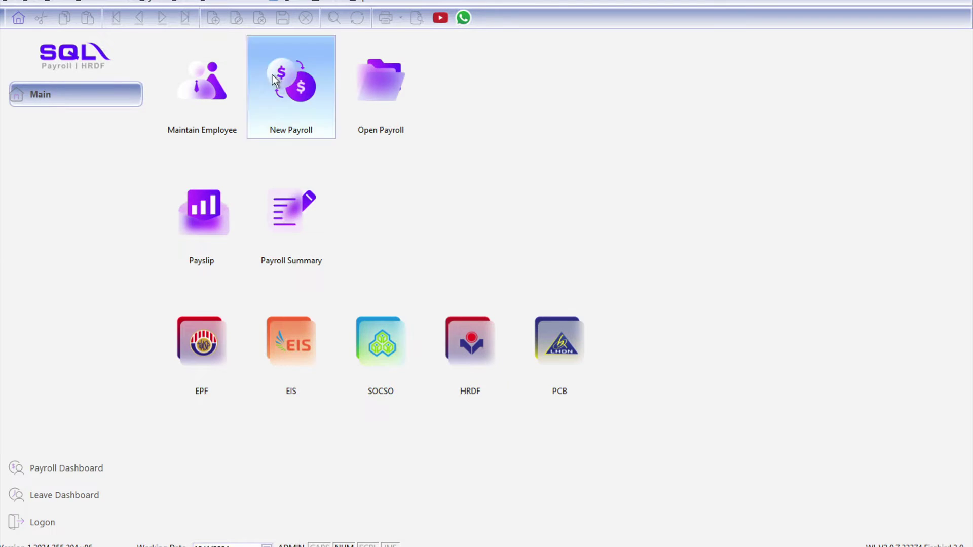
pyautogui.click(191, 4)
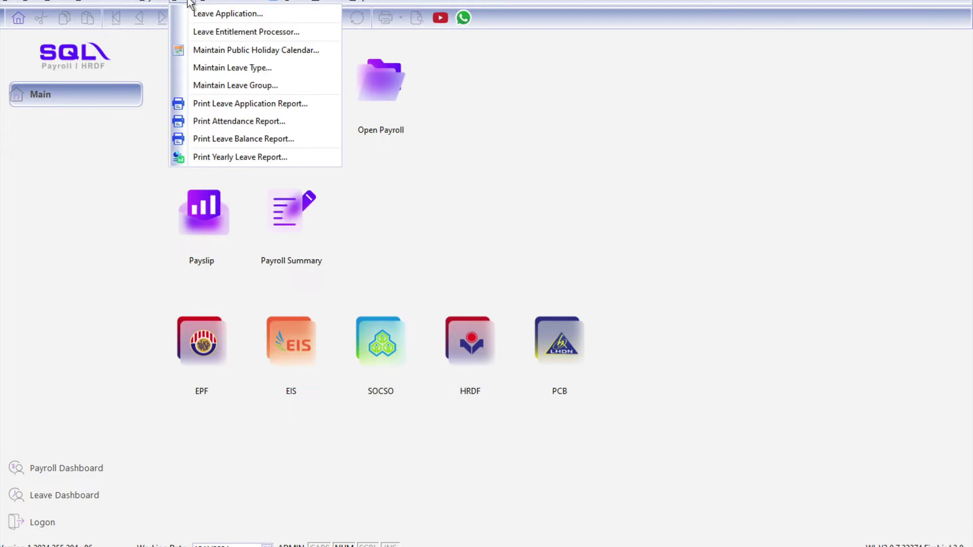
# Step: Create leave group MGT 'Management' with an AL row and open its entitlement policy
pyautogui.click(253, 86)
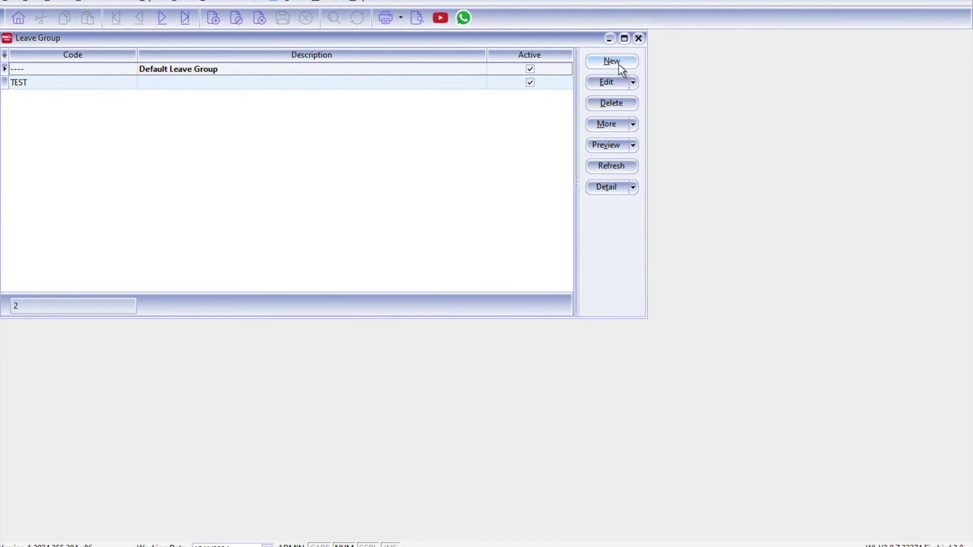
pyautogui.click(619, 67)
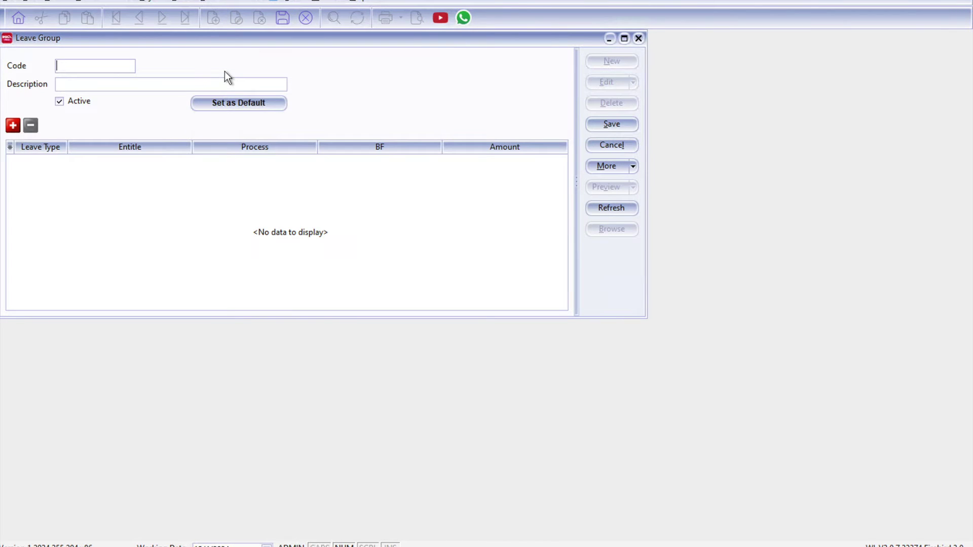
pyautogui.write('MGT')
pyautogui.write('Management')
pyautogui.click(12, 125)
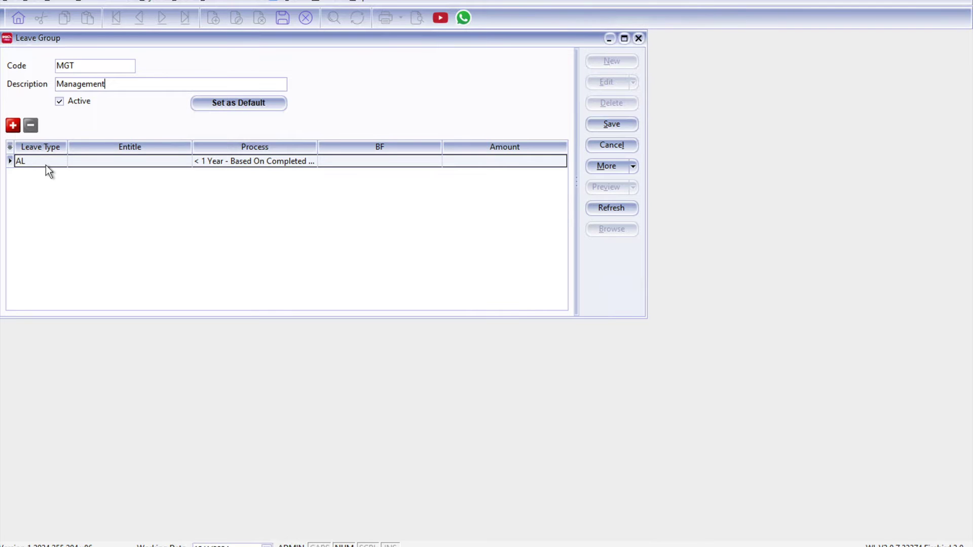
pyautogui.click(137, 160)
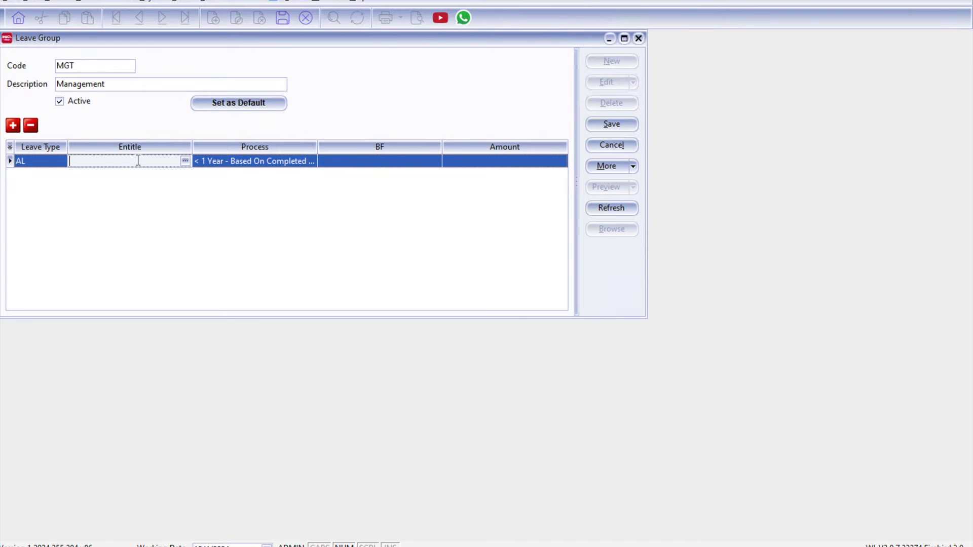
pyautogui.click(186, 161)
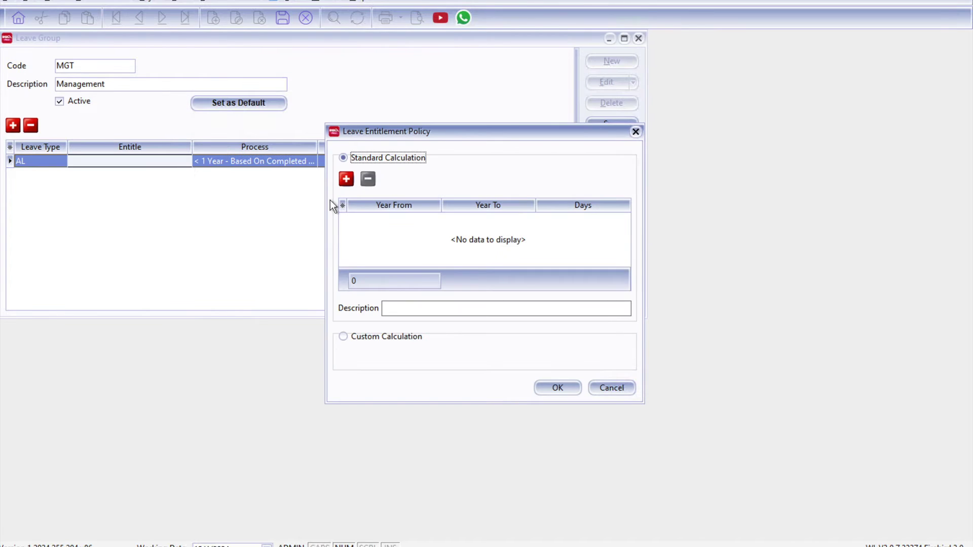
# Step: Add the first AL tier: 12 days for service years 1 to 2
pyautogui.click(347, 180)
pyautogui.click(382, 223)
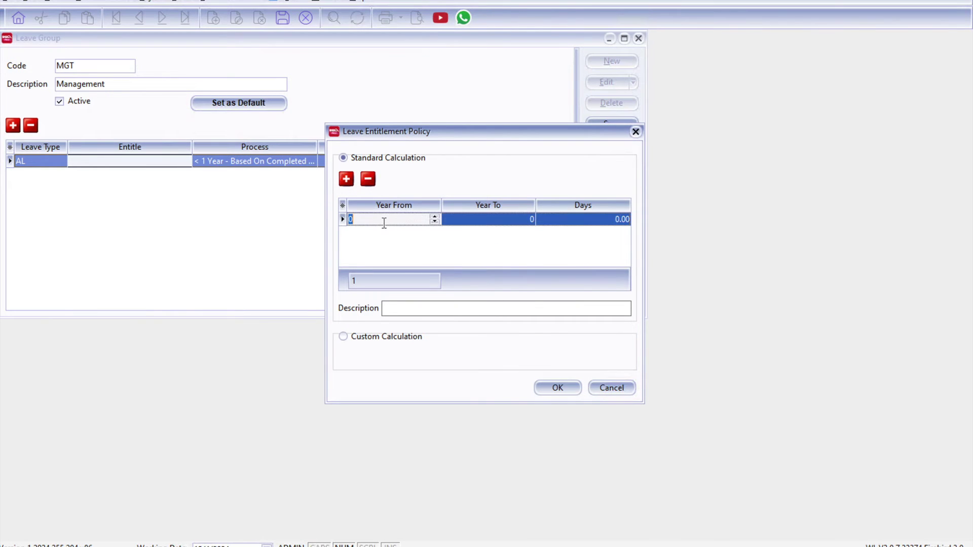
pyautogui.write('1')
pyautogui.click(507, 219)
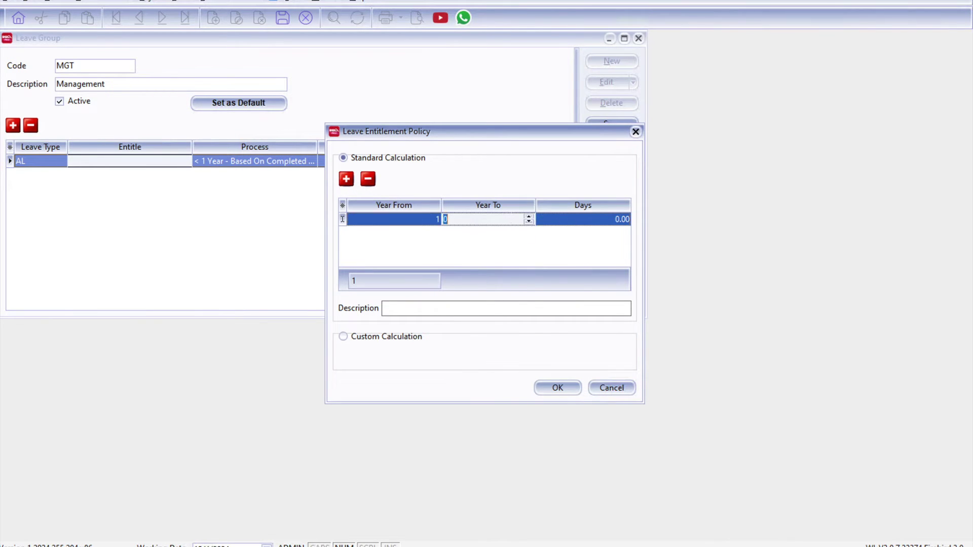
pyautogui.write('2')
pyautogui.click(576, 220)
pyautogui.write('12')
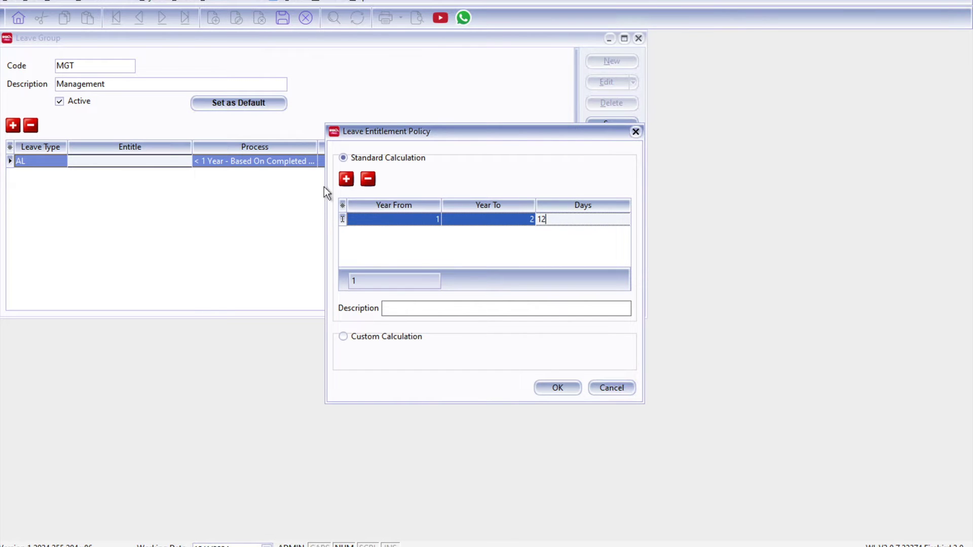
# Step: Add a second tier giving 16 days for service years 3 to 5
pyautogui.click(345, 180)
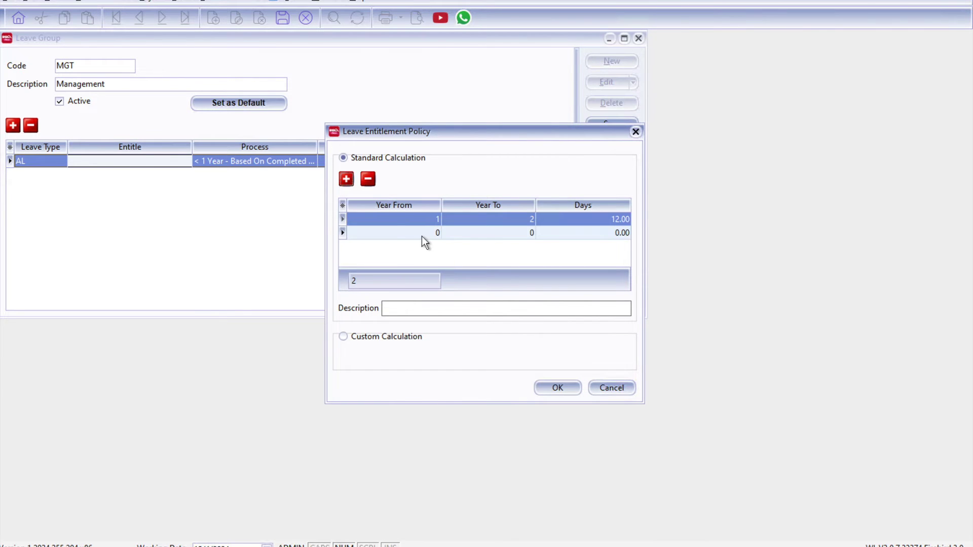
pyautogui.click(422, 234)
pyautogui.write('3')
pyautogui.click(488, 234)
pyautogui.write('5')
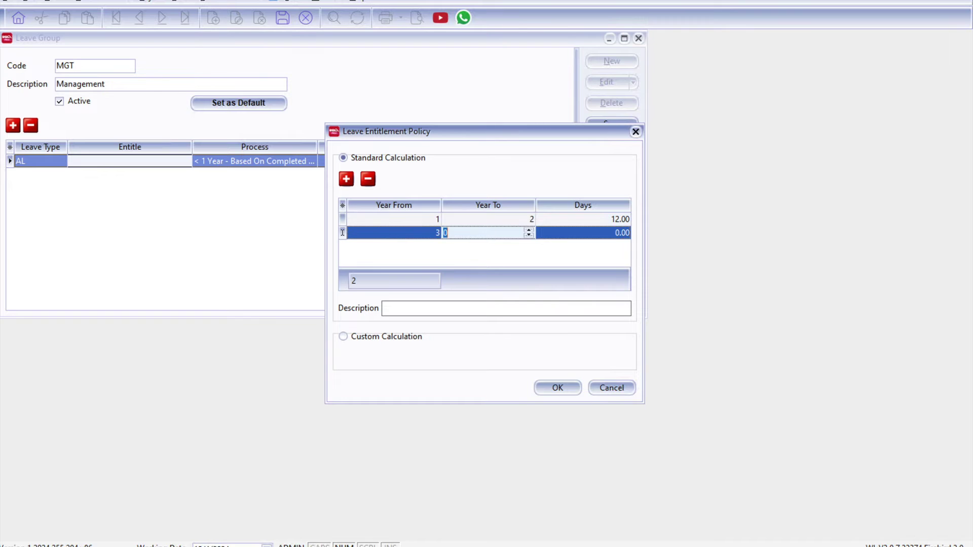
pyautogui.click(568, 233)
pyautogui.write('16')
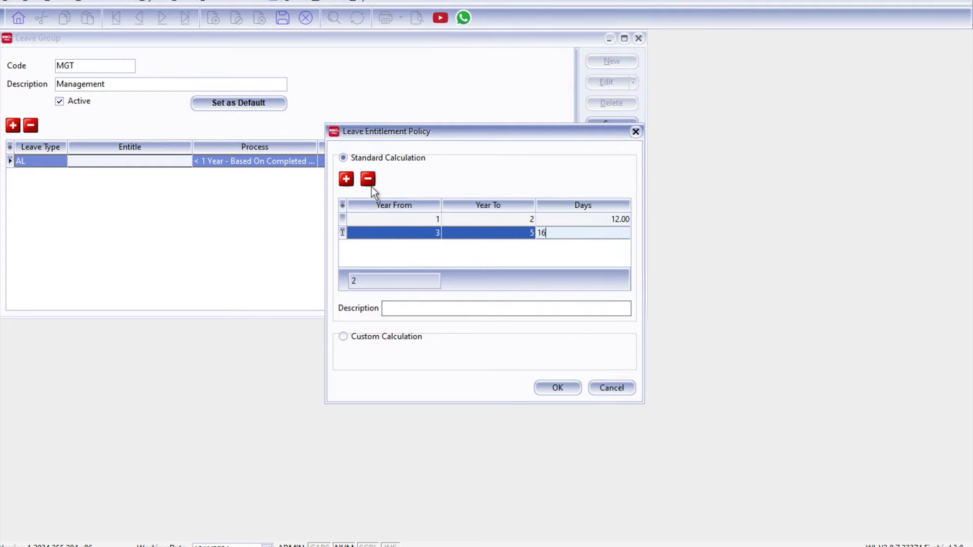
# Step: Add a 30-day tier for years 6 to 99 and confirm the policy
pyautogui.click(345, 178)
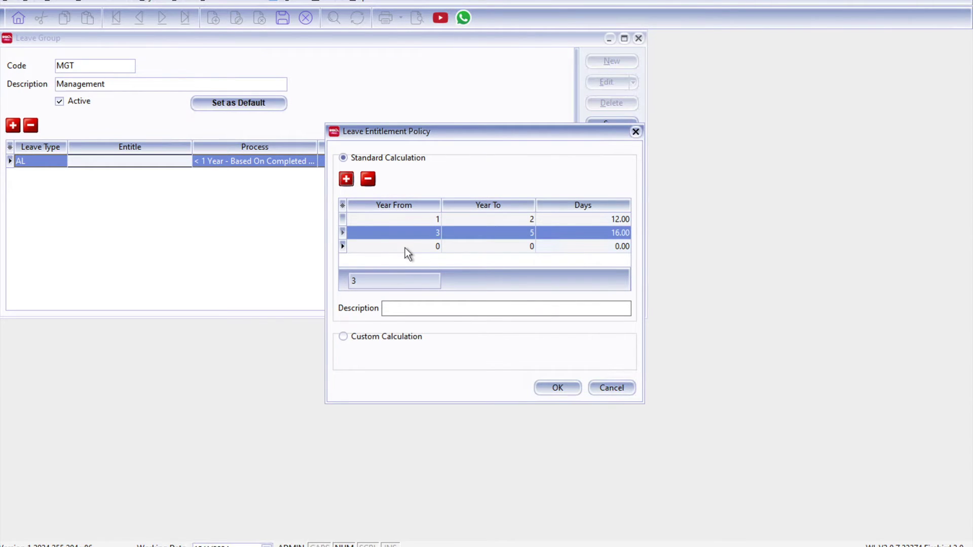
pyautogui.click(406, 247)
pyautogui.write('6')
pyautogui.click(503, 247)
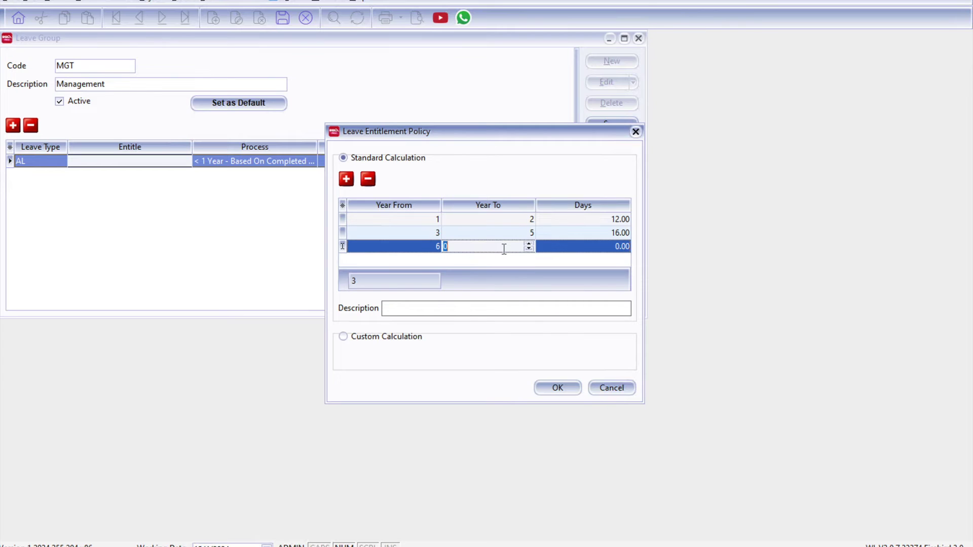
pyautogui.write('99')
pyautogui.click(630, 247)
pyautogui.write('30')
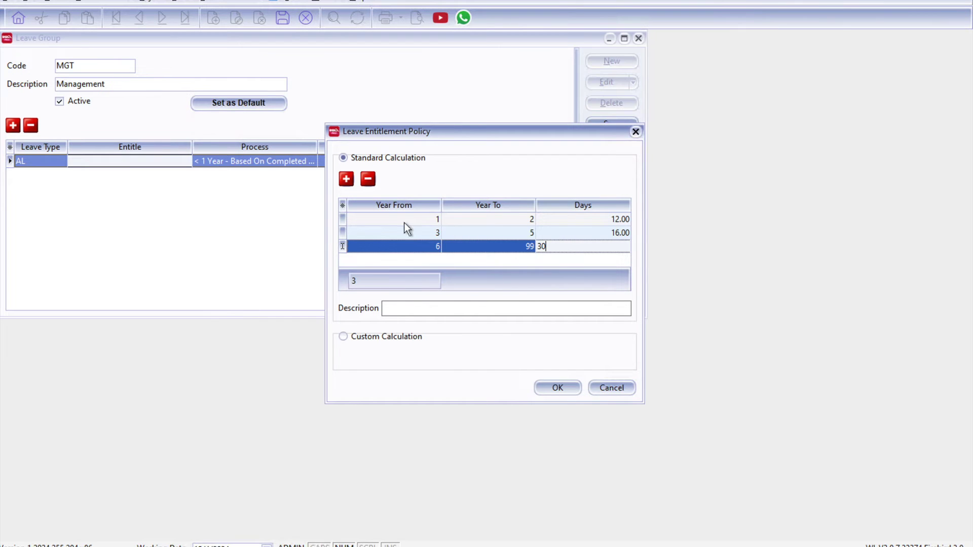
pyautogui.click(548, 389)
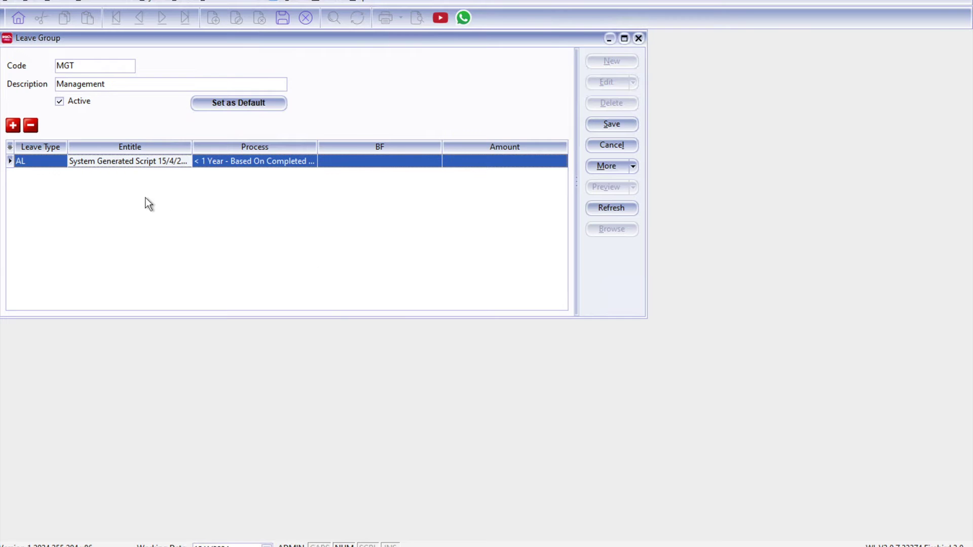
pyautogui.click(226, 162)
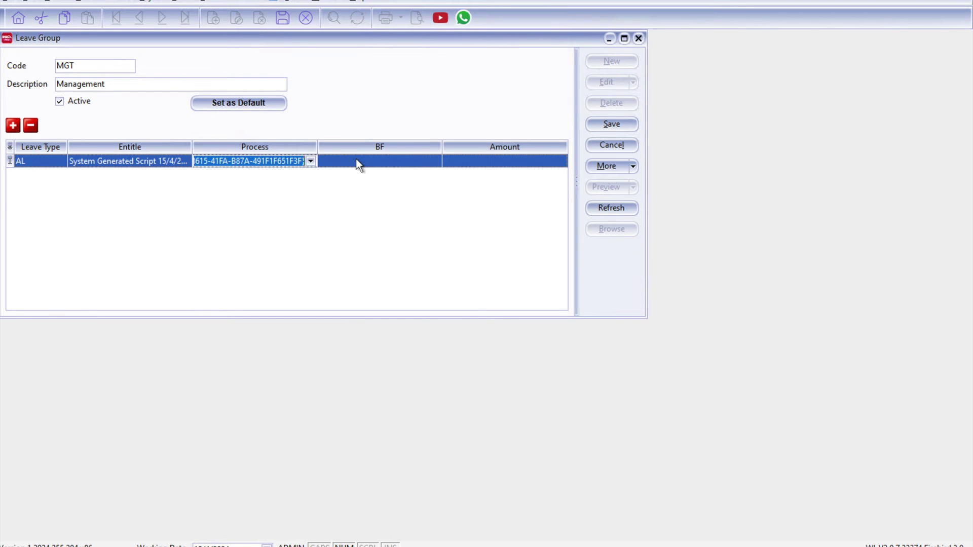
pyautogui.click(382, 162)
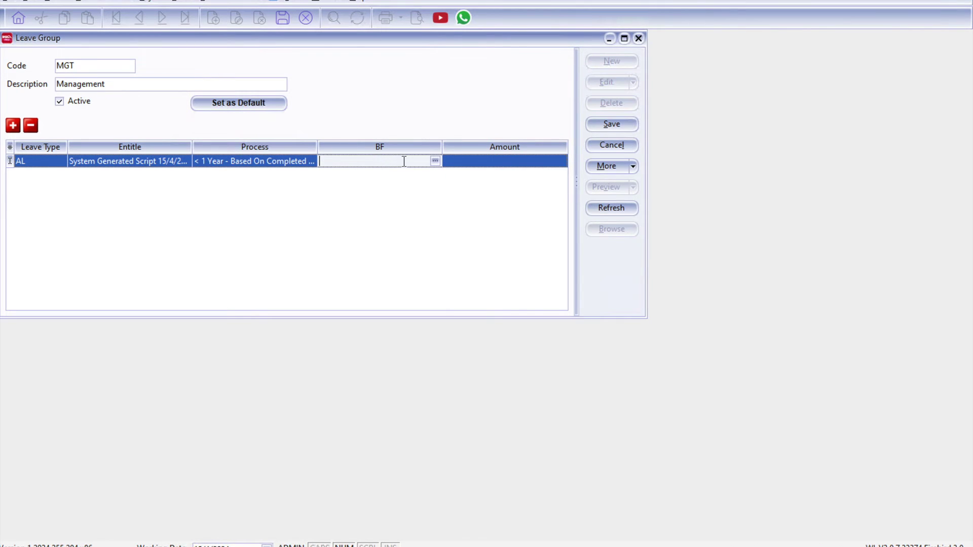
pyautogui.click(435, 162)
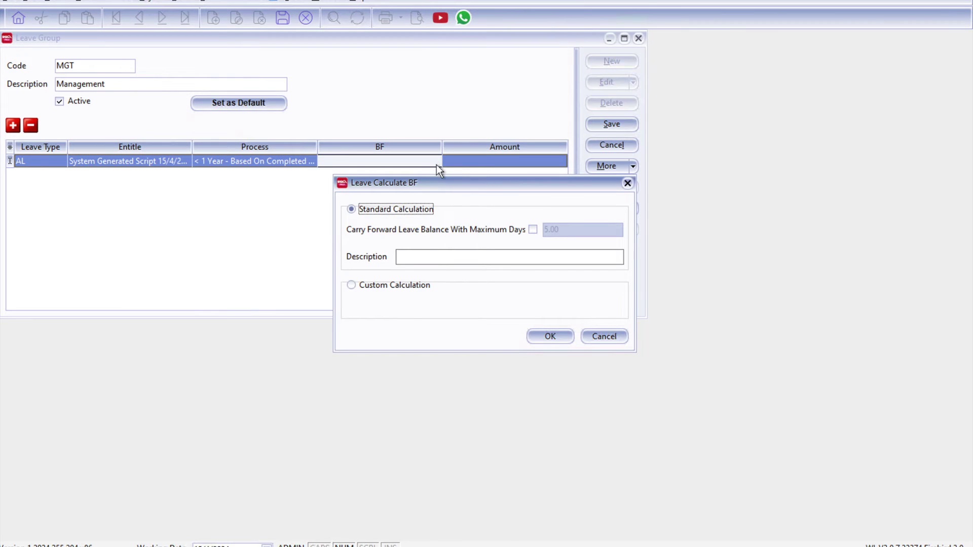
# Step: Cap AL carry-forward at 5 days, then save and close the MGT leave group
pyautogui.click(533, 230)
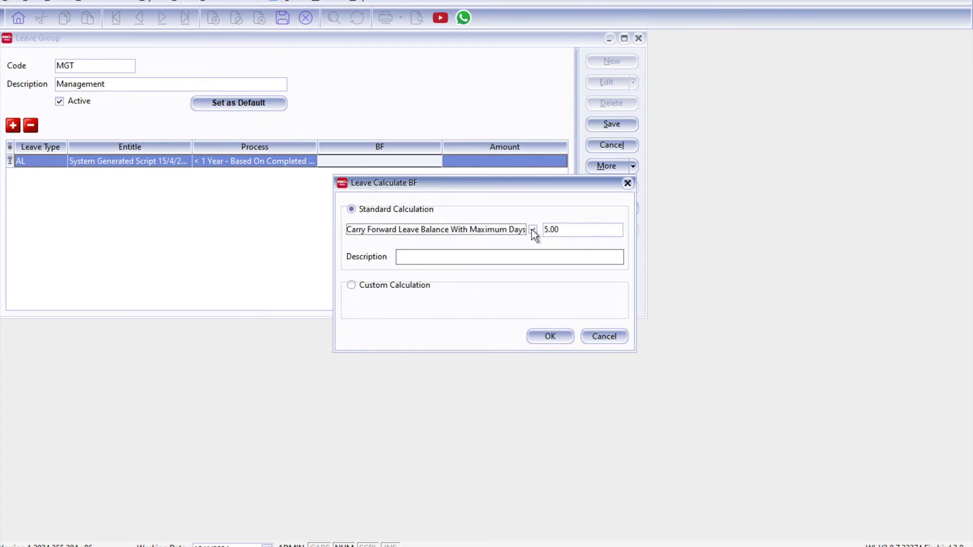
pyautogui.moveTo(578, 230); pyautogui.dragTo(550, 230)
pyautogui.press('BackSpace')
pyautogui.click(522, 230)
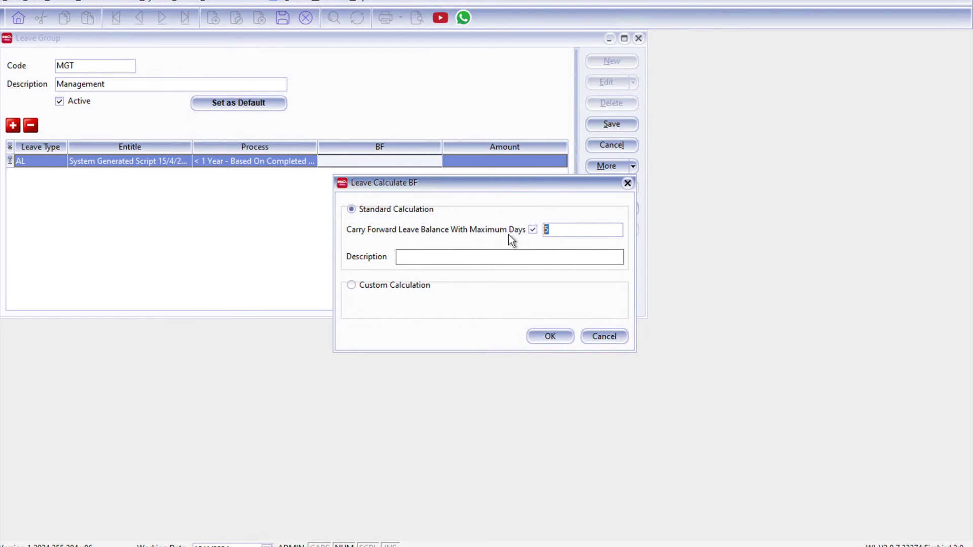
pyautogui.click(561, 338)
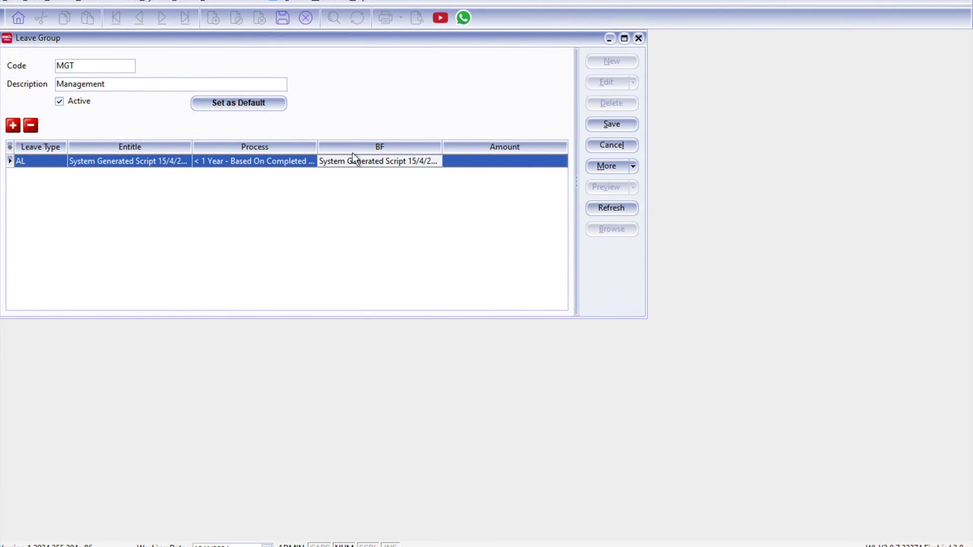
pyautogui.click(623, 128)
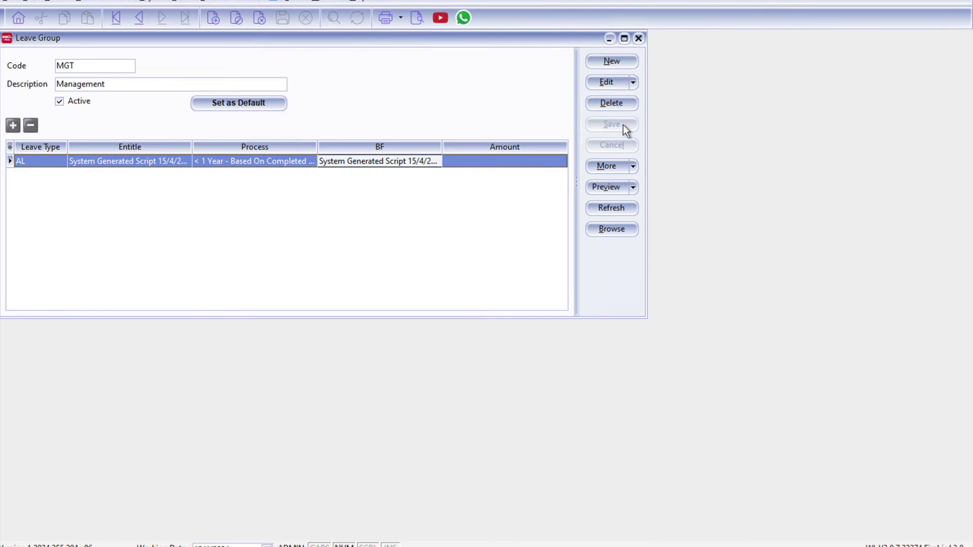
pyautogui.click(638, 38)
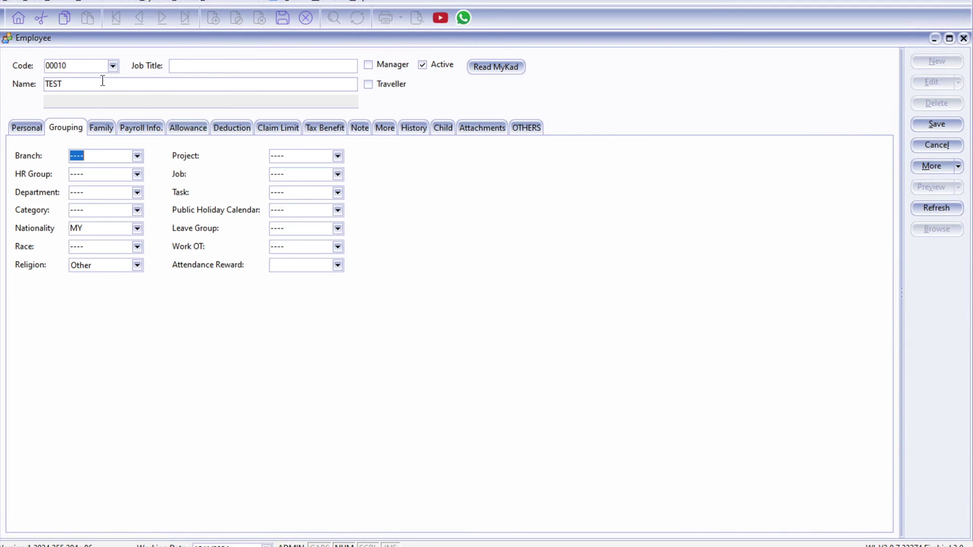
# Step: Set employee TEST's leave group to MGT Management, save, and close the record
pyautogui.click(67, 83)
pyautogui.doubleClick(67, 83)
pyautogui.click(338, 229)
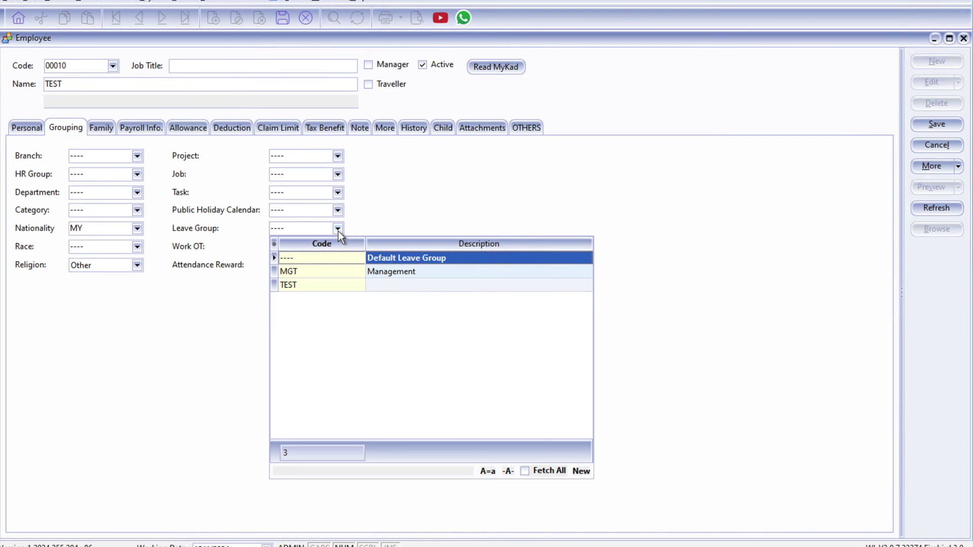
pyautogui.click(328, 271)
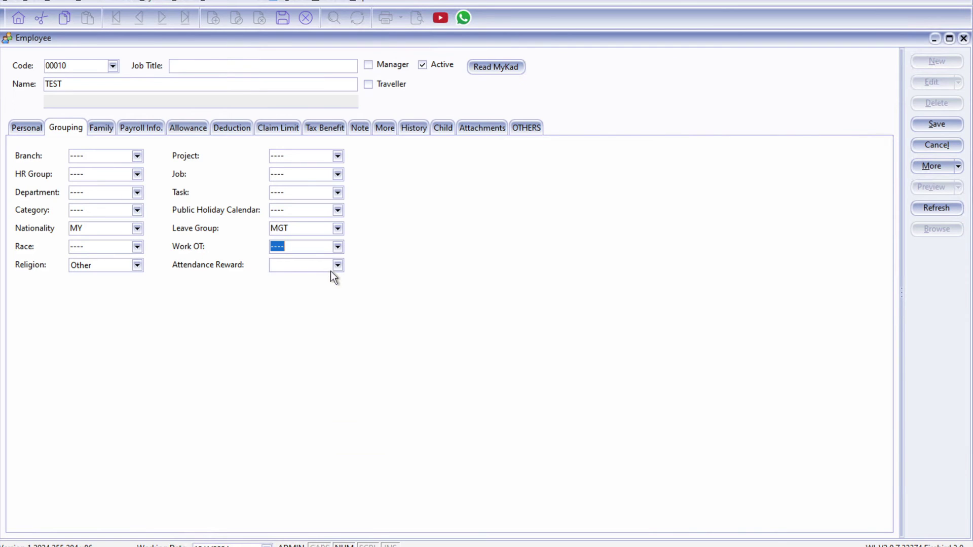
pyautogui.click(944, 129)
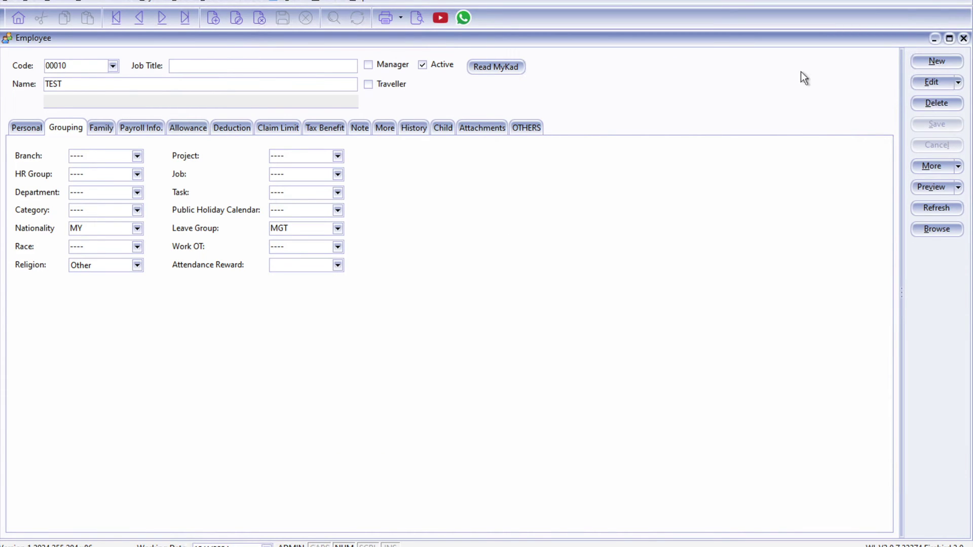
pyautogui.click(964, 39)
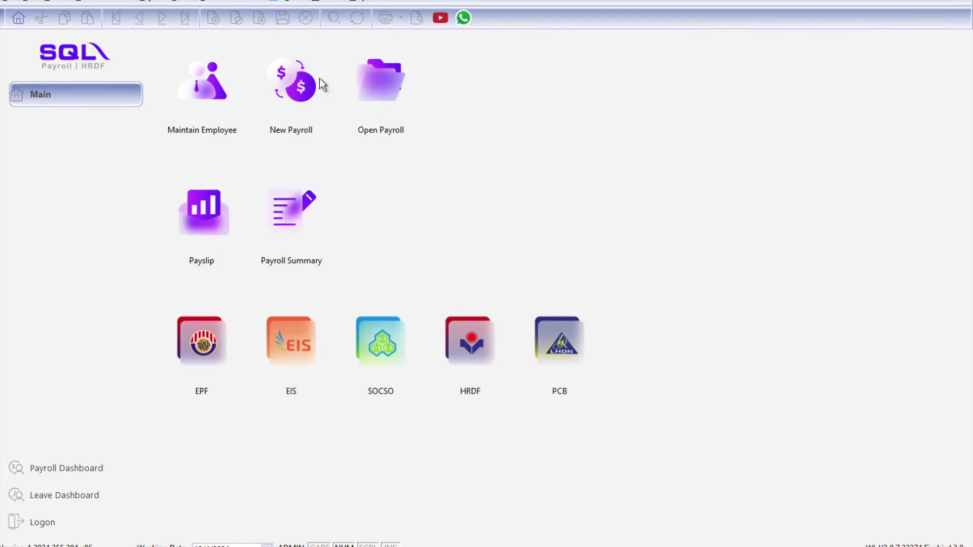
# Step: Process the 2024 leave entitlement, overwriting the previously processed 2024 results
pyautogui.click(177, 3)
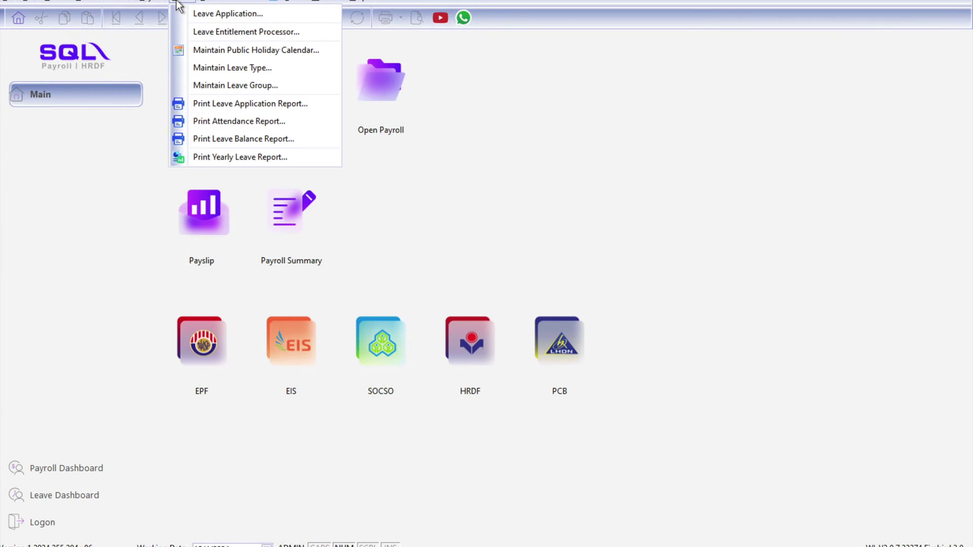
pyautogui.click(203, 35)
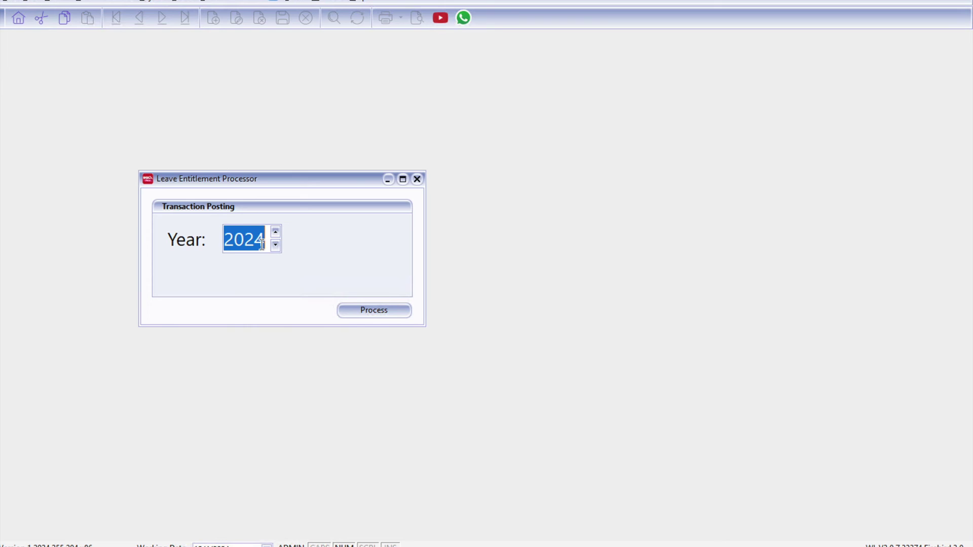
pyautogui.click(391, 323)
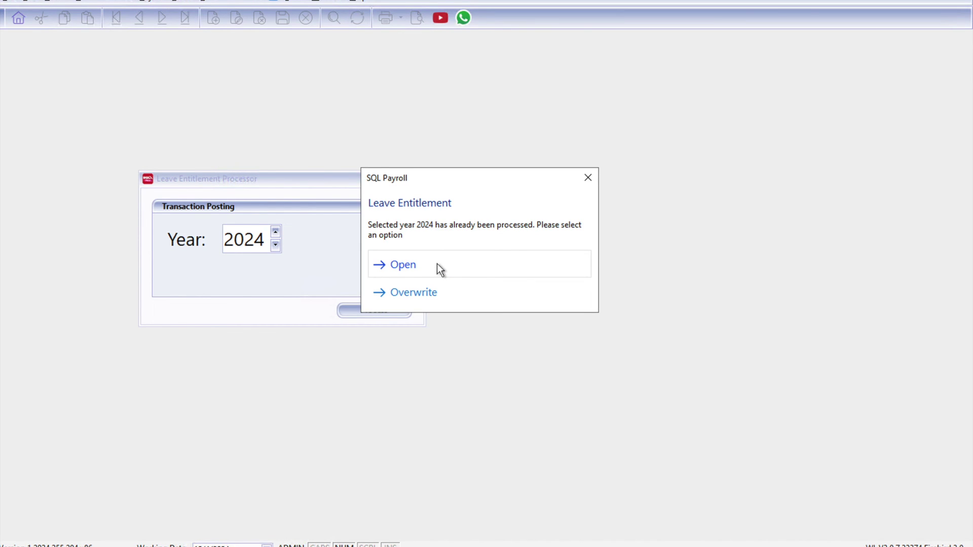
pyautogui.click(412, 293)
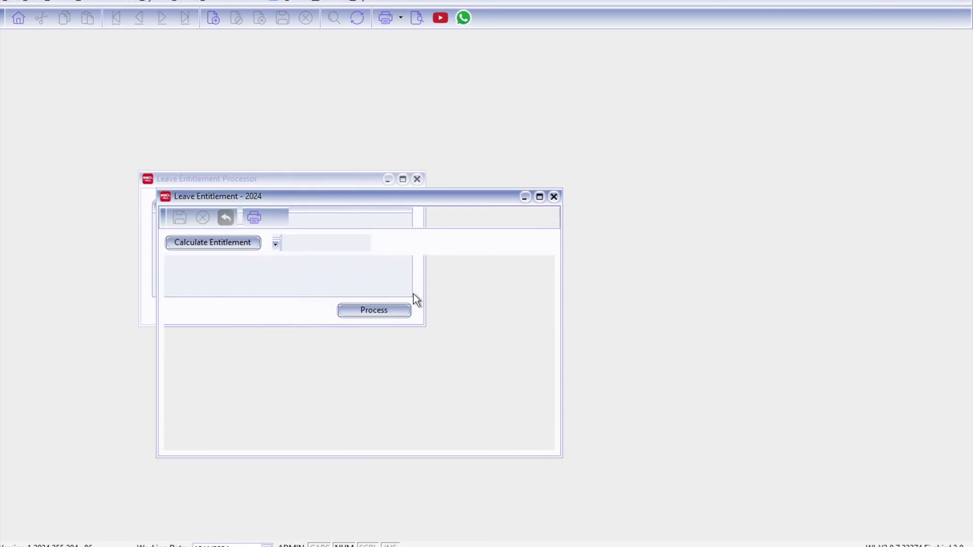
# Step: Maximize the Leave Entitlement - 2024 window to show every leave column
pyautogui.doubleClick(387, 199)
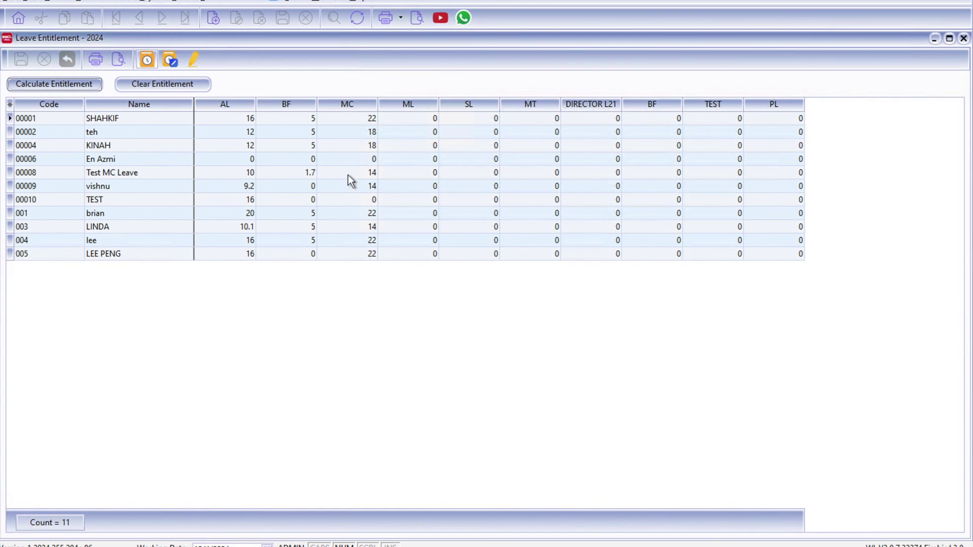